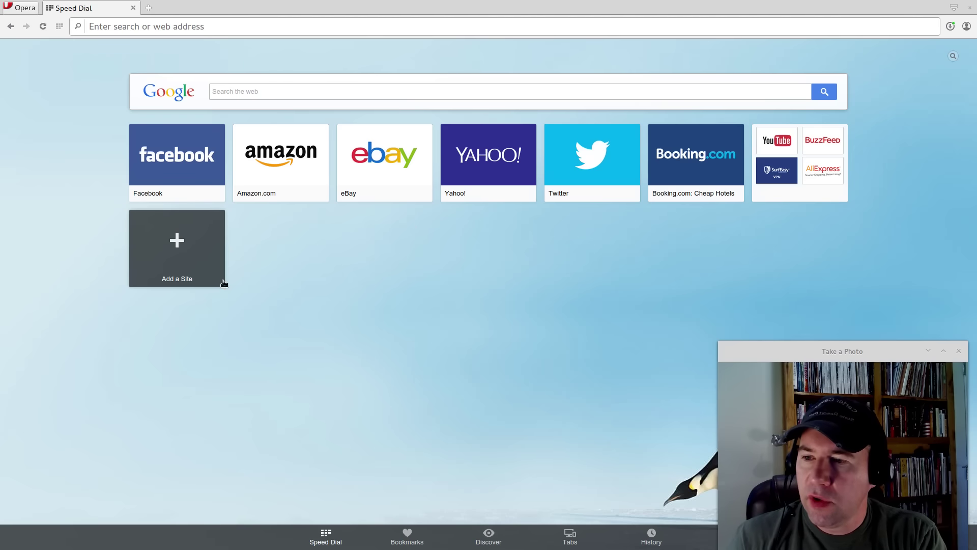
click(177, 243)
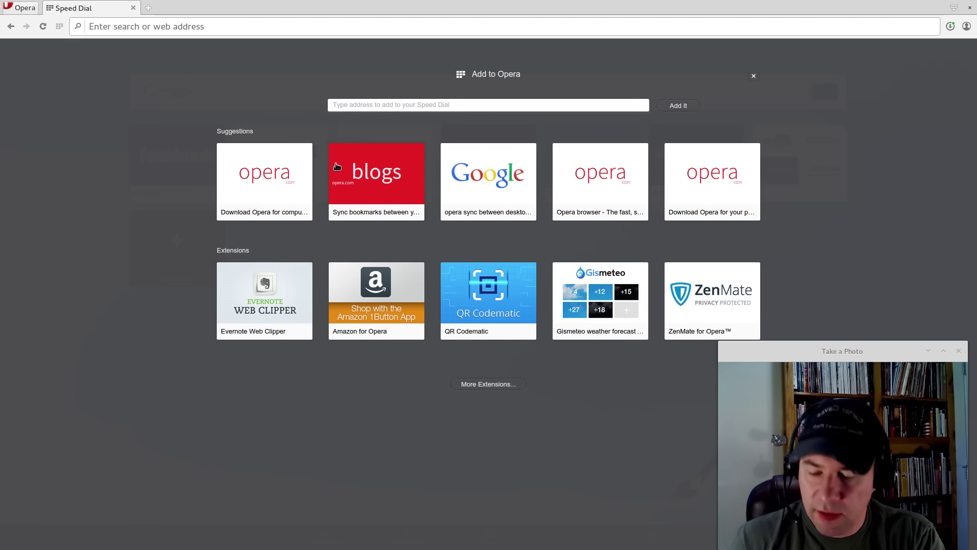
key(Escape)
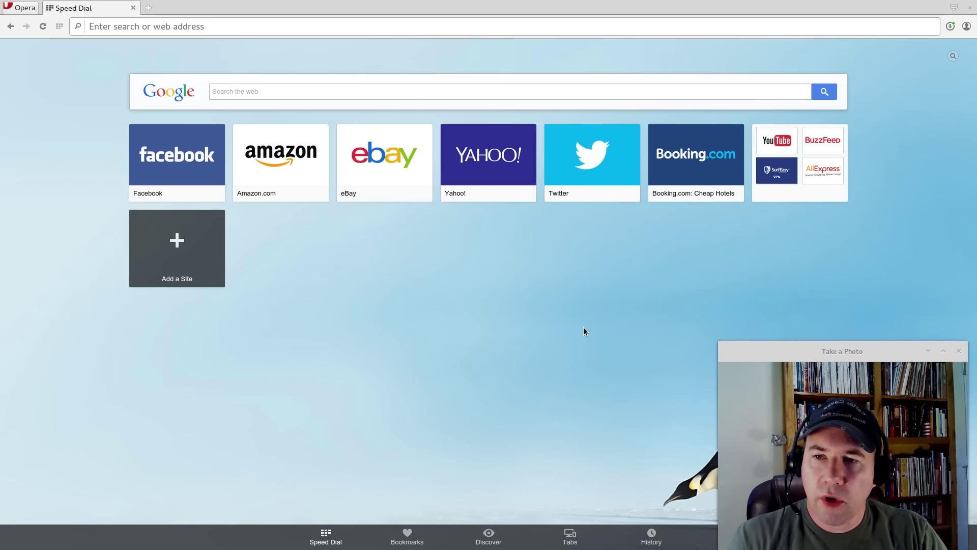
- Open Facebook, Amazon and eBay from their Speed Dial tiles, each in its own tab
click(177, 156)
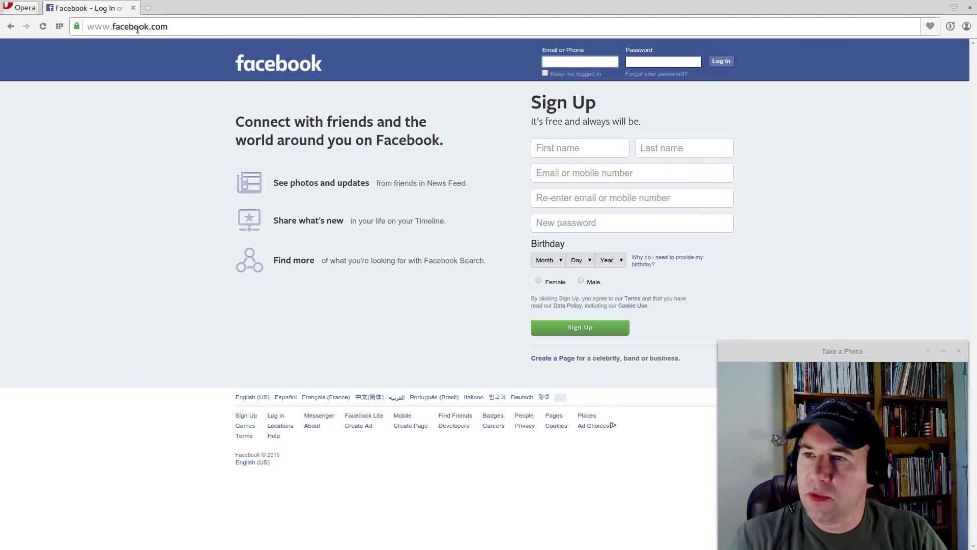
key(ctrl+t)
click(294, 195)
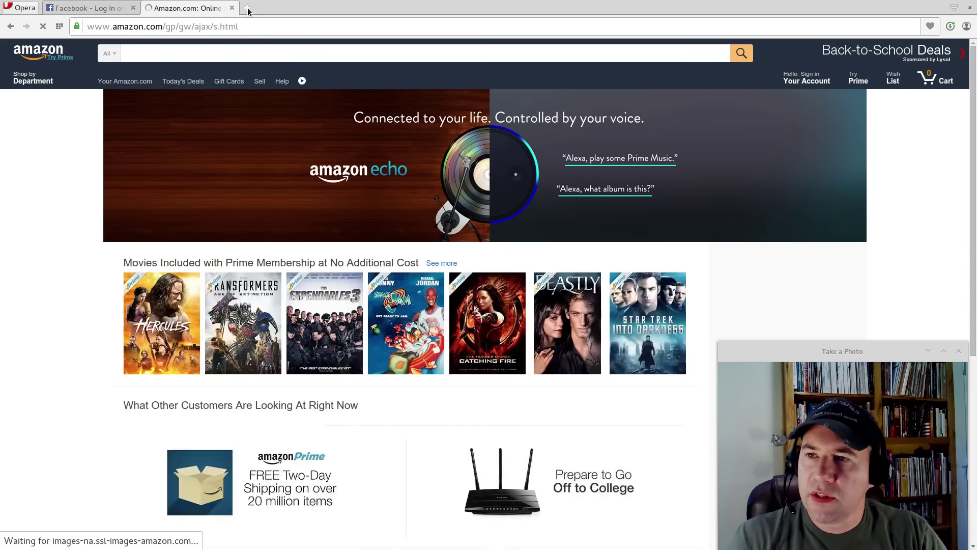
click(247, 7)
click(372, 183)
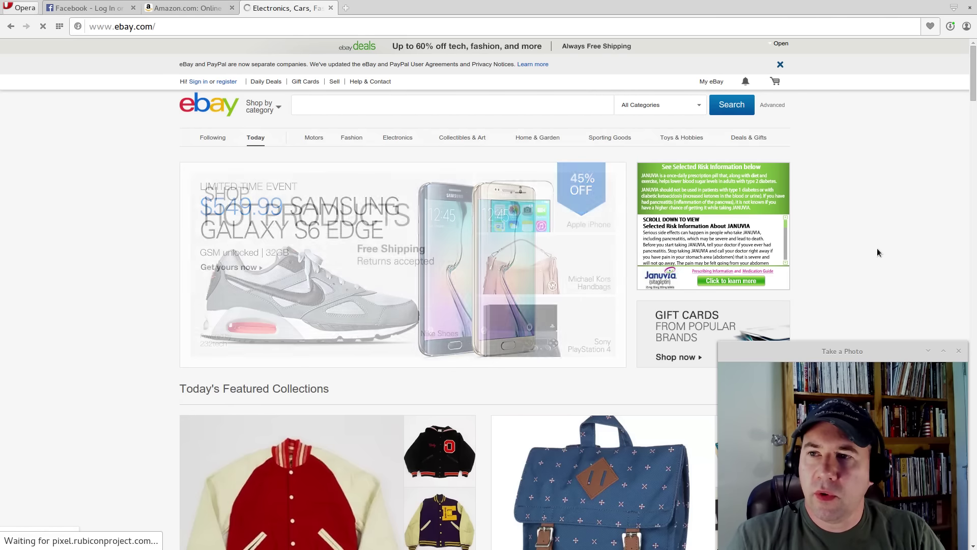
- In a new Speed Dial tab, run a Google search for 'youtube'
click(345, 7)
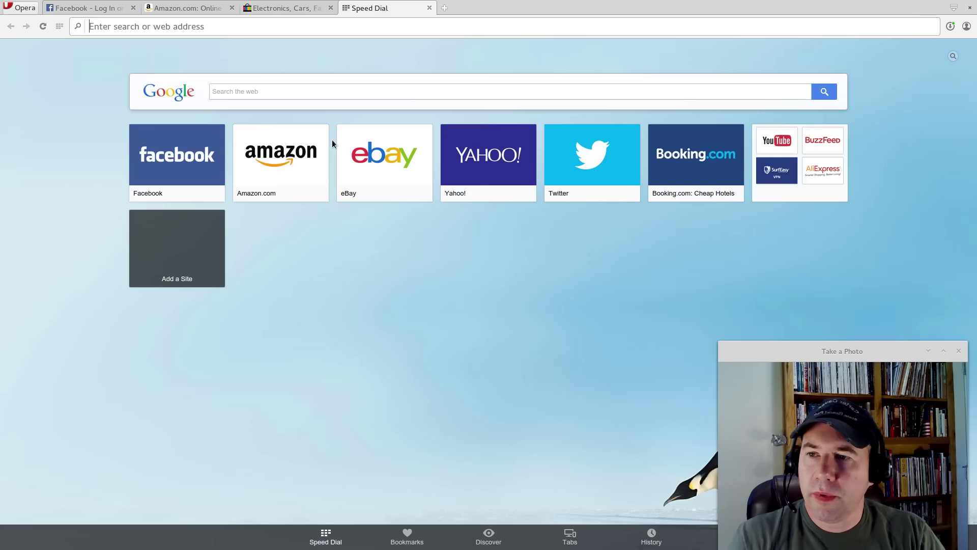
click(282, 95)
text(youtube)
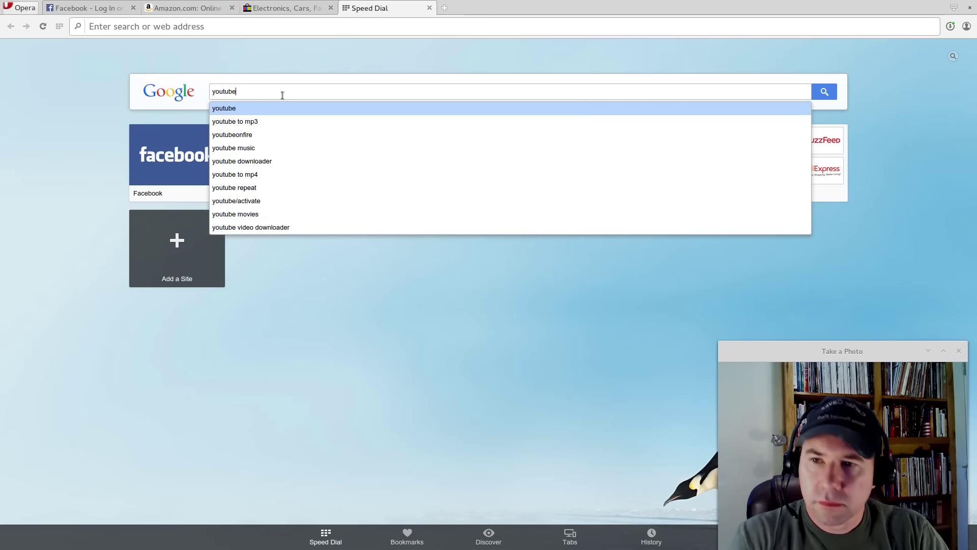
key(Return)
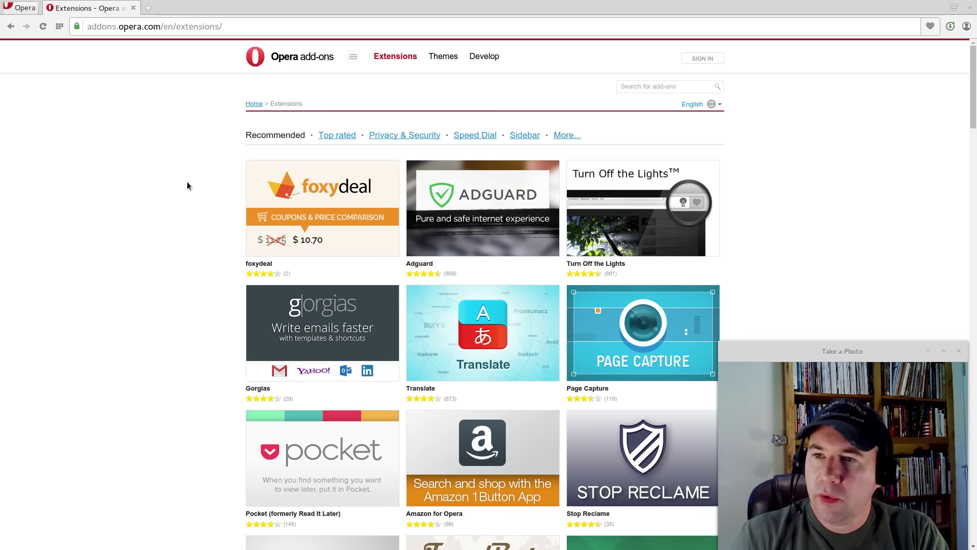
scroll(191, 283, down, 12)
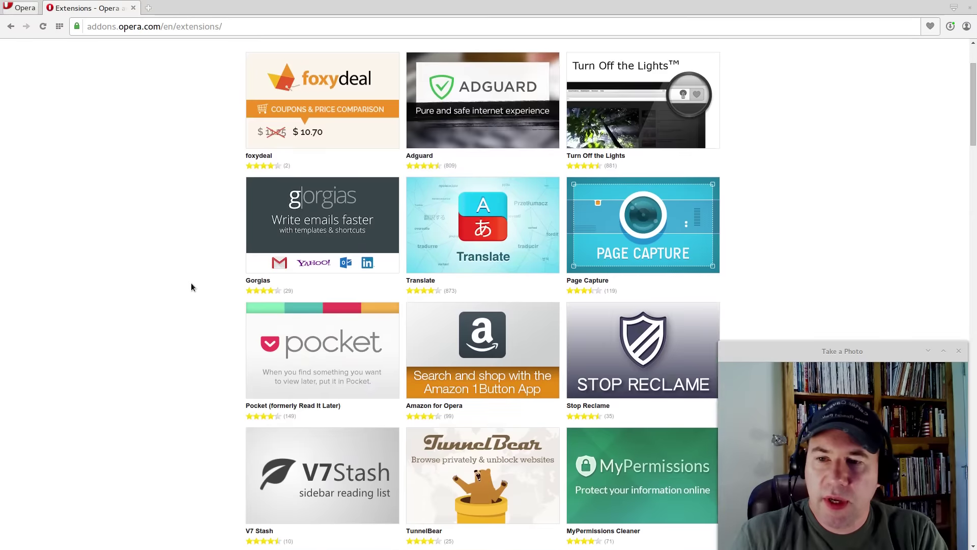
scroll(194, 288, down, 15)
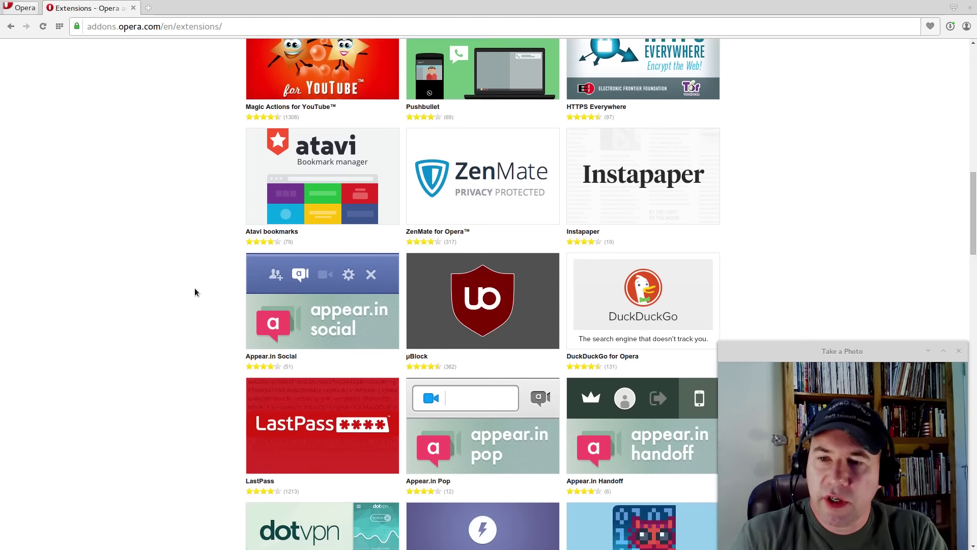
scroll(195, 289, down, 15)
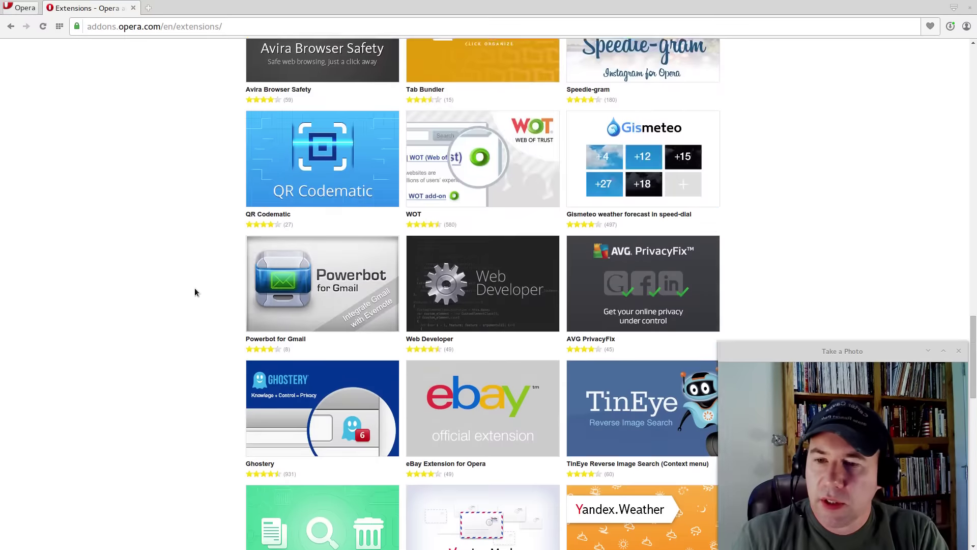
scroll(191, 287, down, 5)
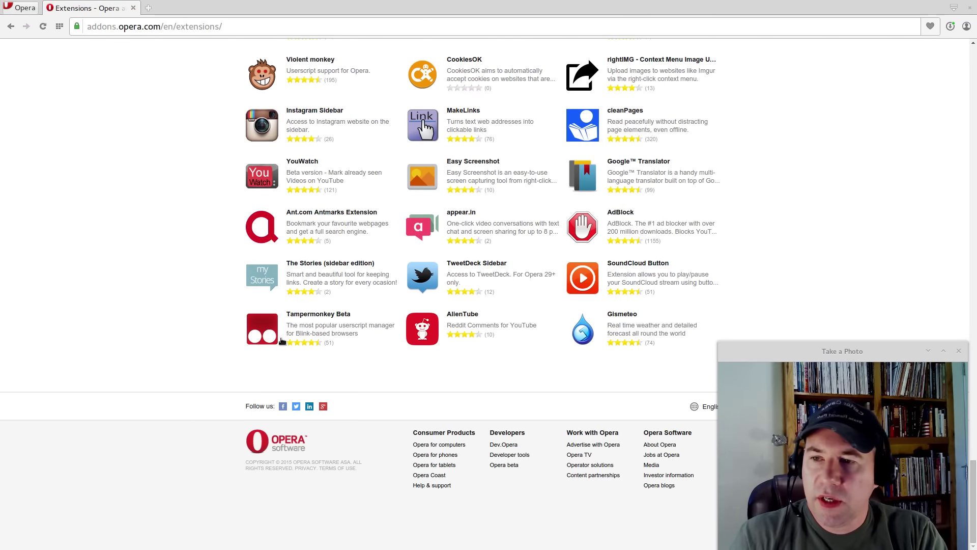
scroll(171, 324, up, 4)
scroll(175, 324, up, 15)
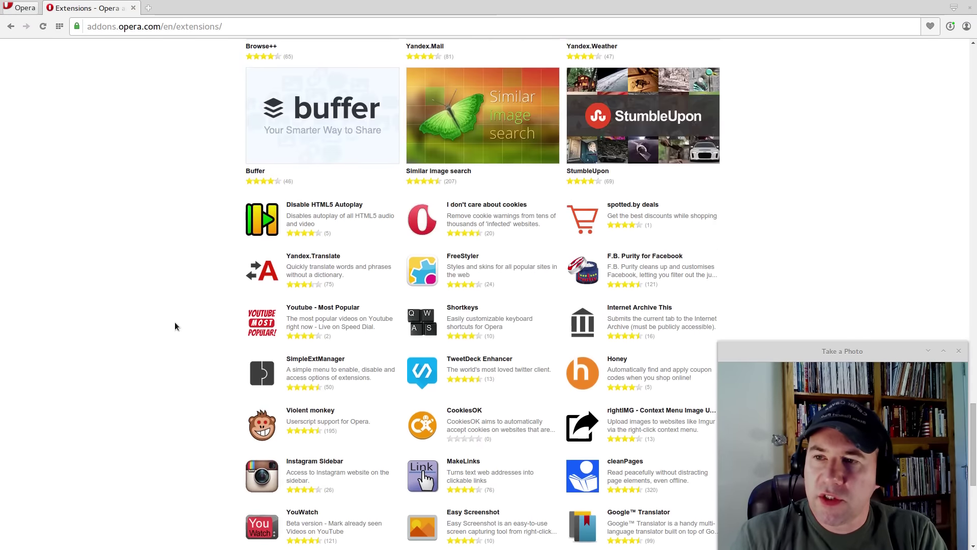
scroll(175, 326, up, 10)
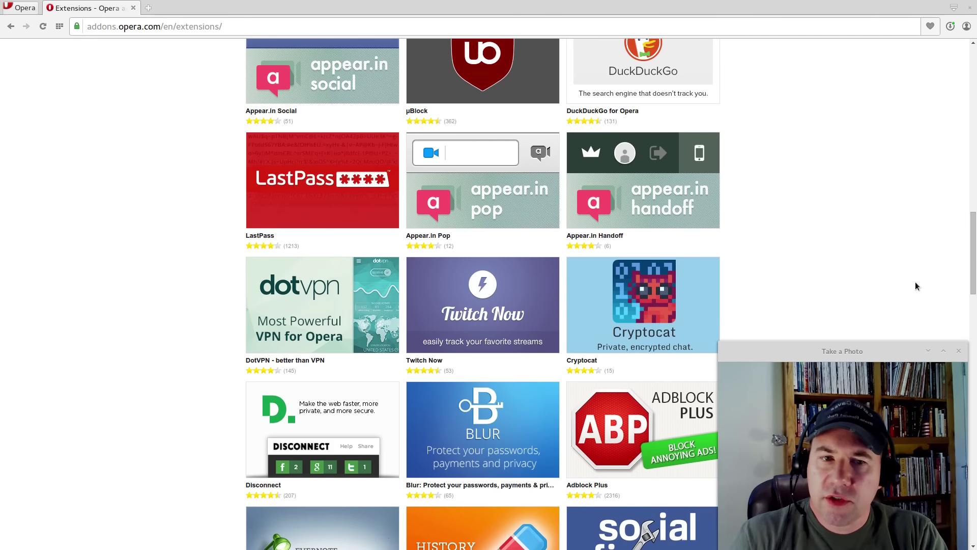
drag(973, 265, 972, 97)
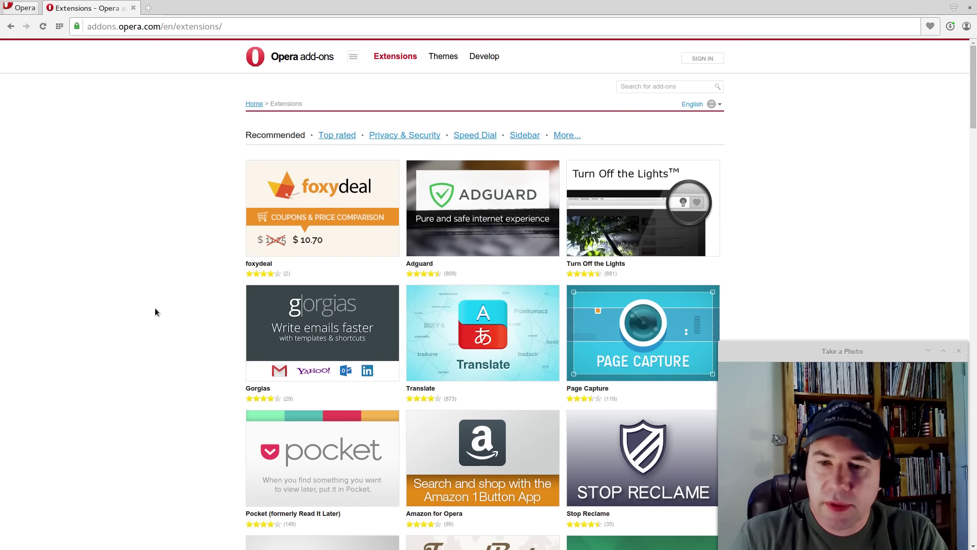
scroll(156, 311, down, 3)
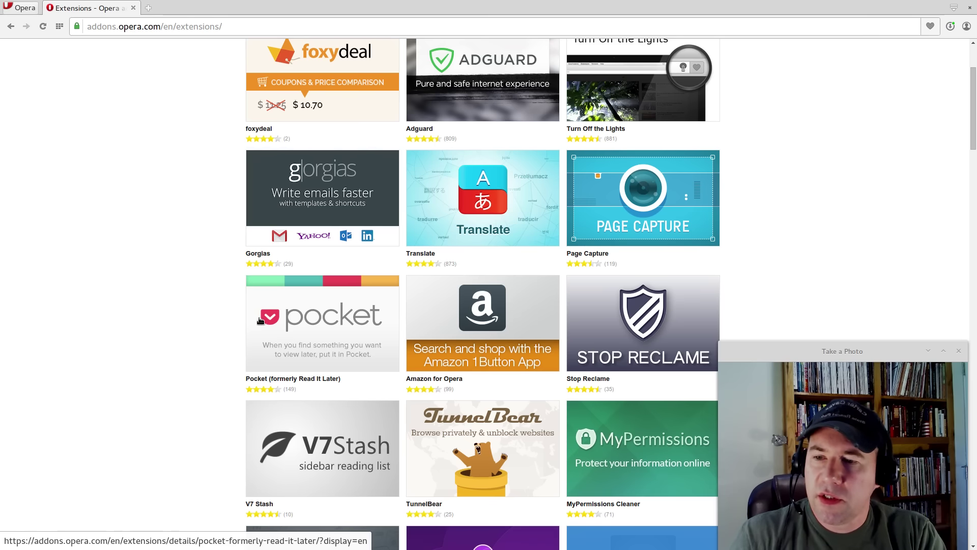
scroll(228, 349, down, 10)
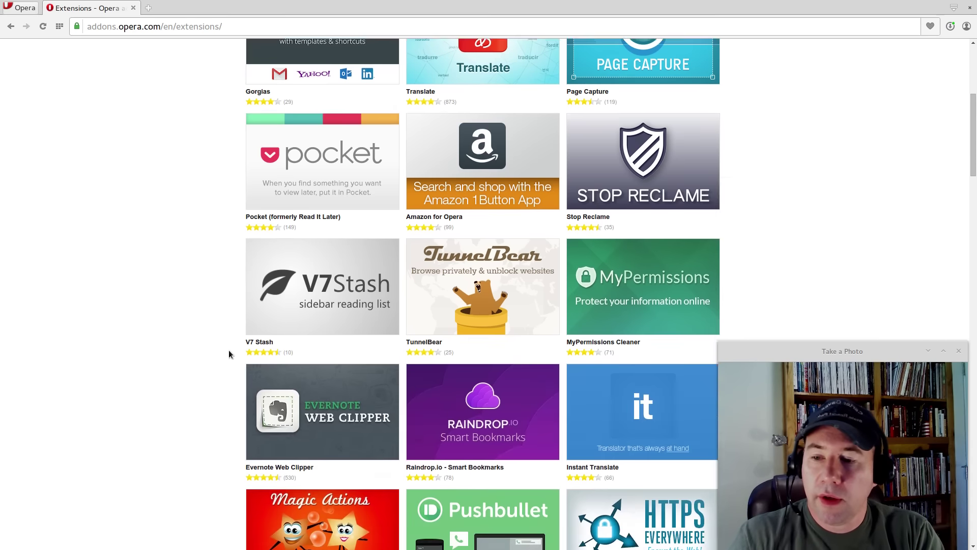
scroll(228, 360, down, 14)
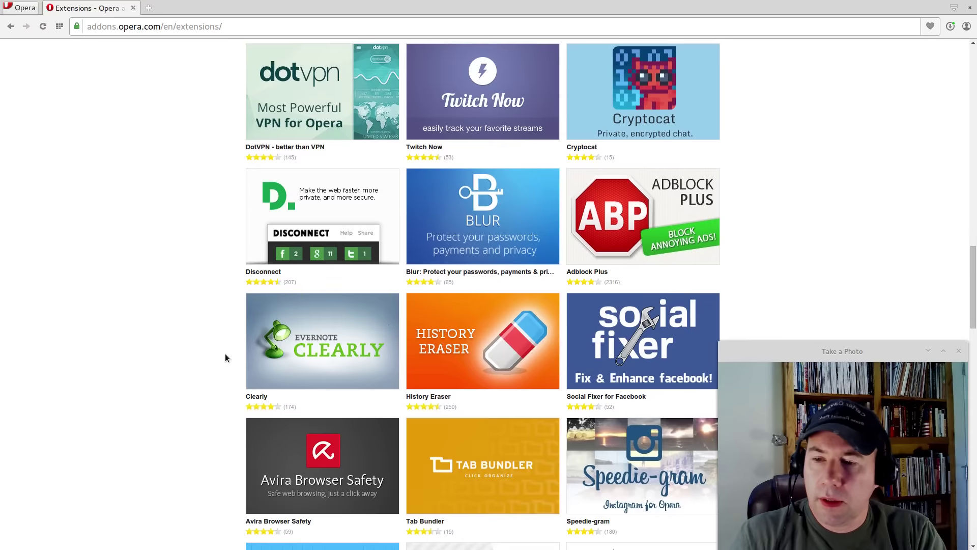
scroll(221, 362, up, 5)
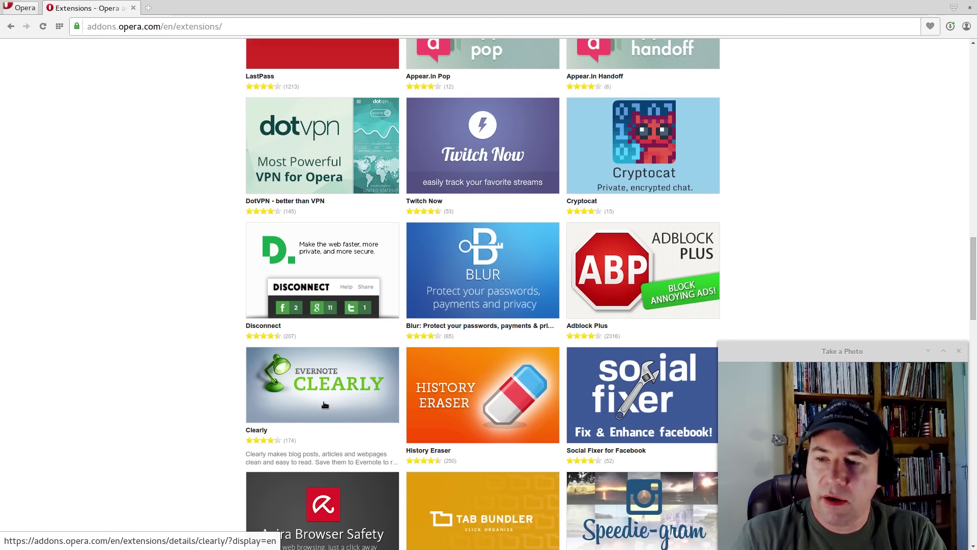
scroll(168, 333, down, 2)
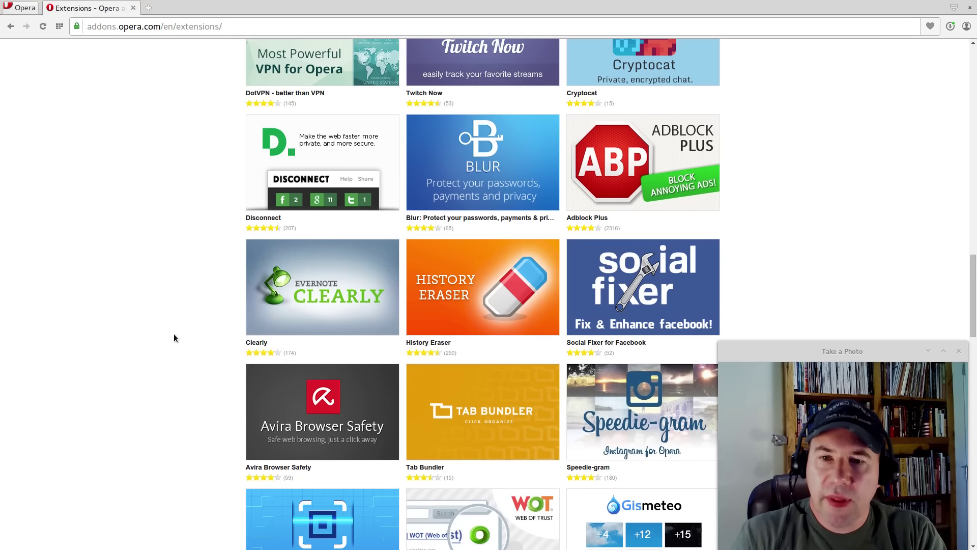
scroll(188, 404, down, 3)
scroll(151, 408, down, 8)
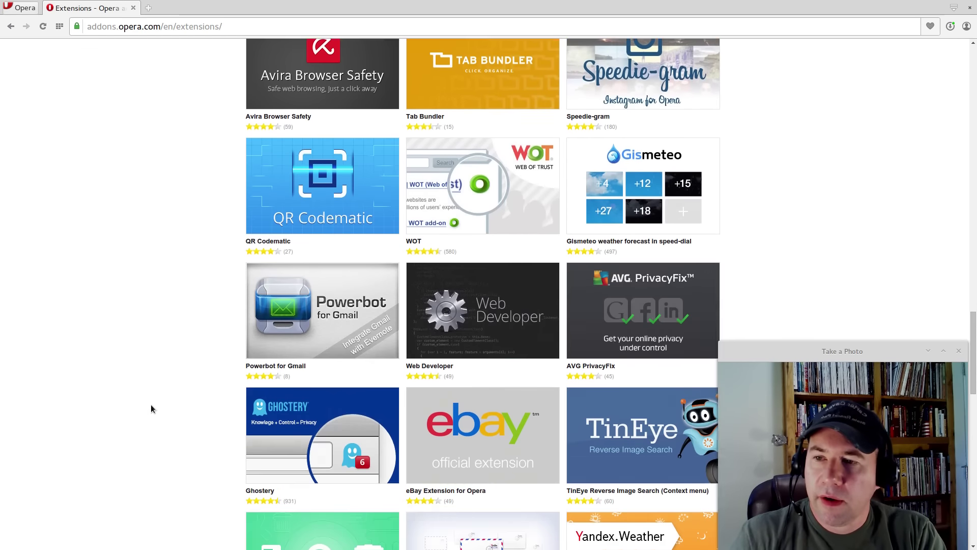
scroll(179, 389, down, 5)
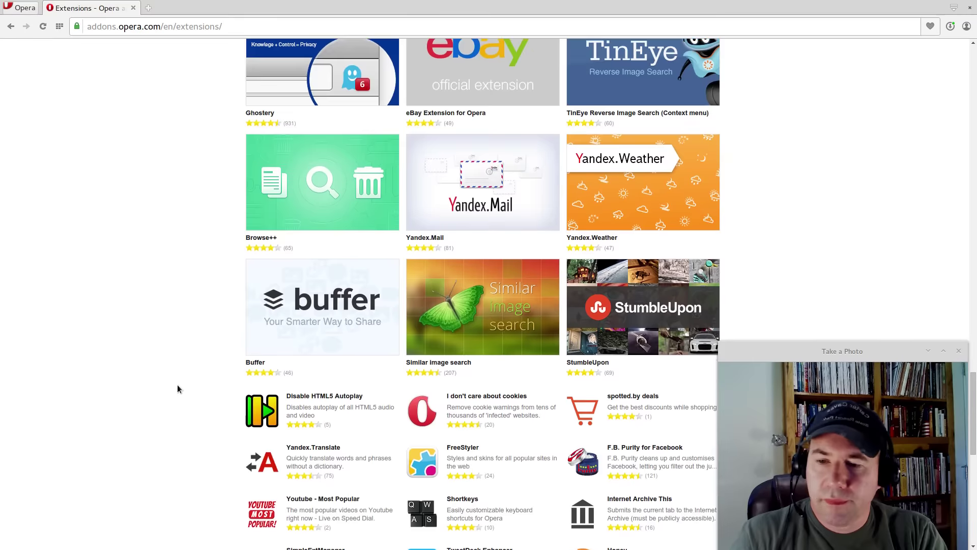
scroll(177, 382, up, 6)
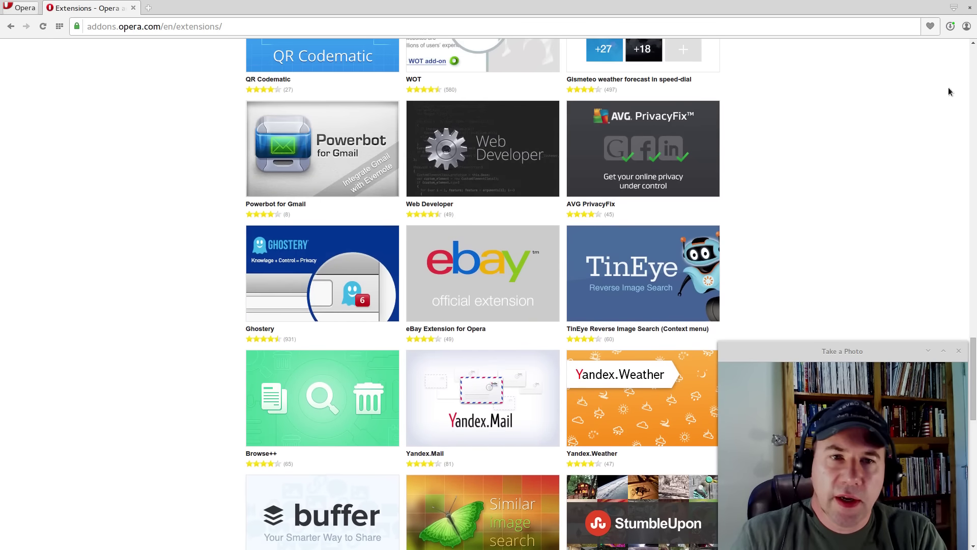
click(975, 61)
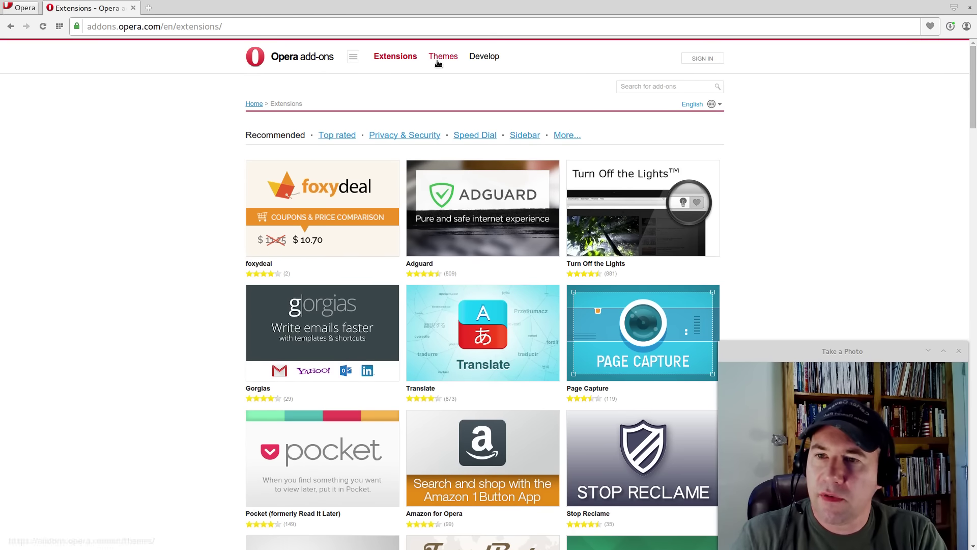
- Browse the add-ons Themes gallery, then close it to return to Speed Dial
click(446, 197)
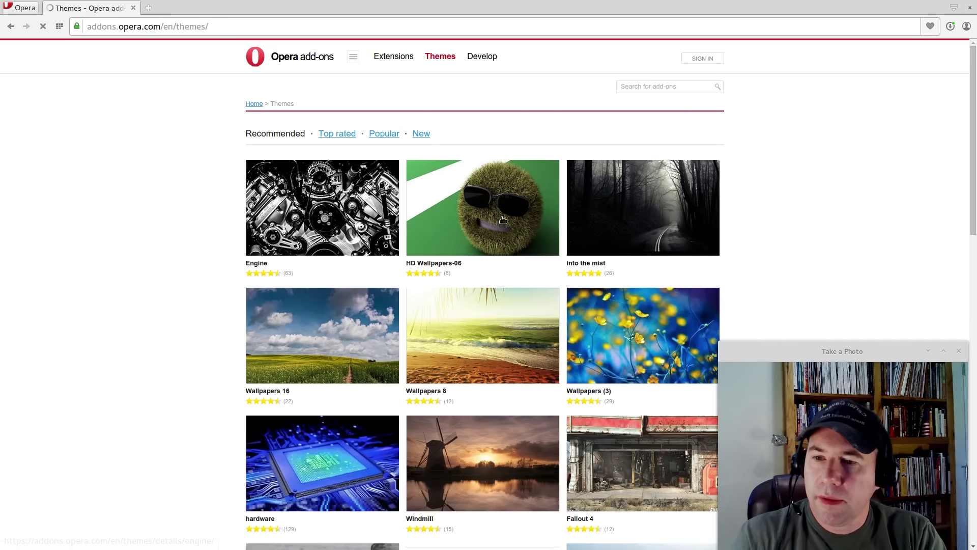
scroll(428, 408, down, 5)
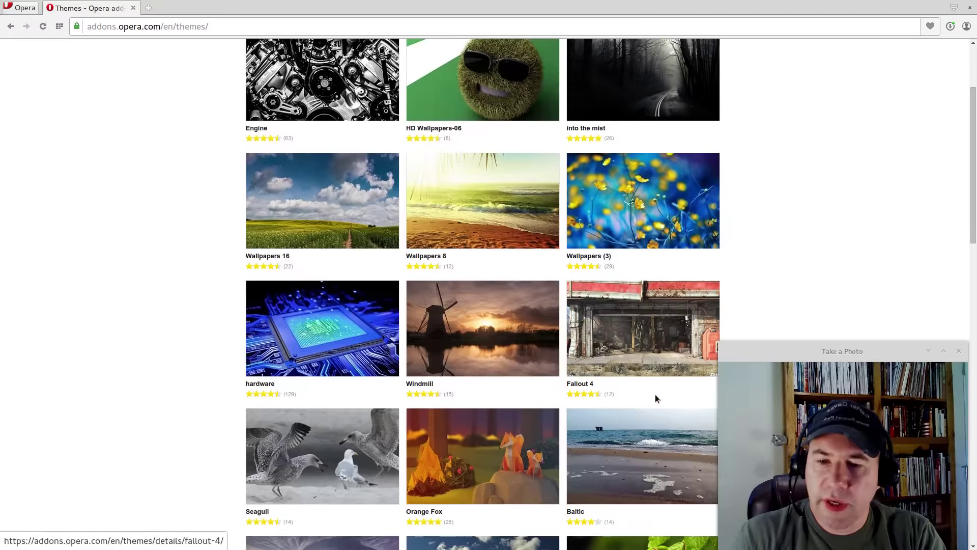
scroll(427, 407, down, 15)
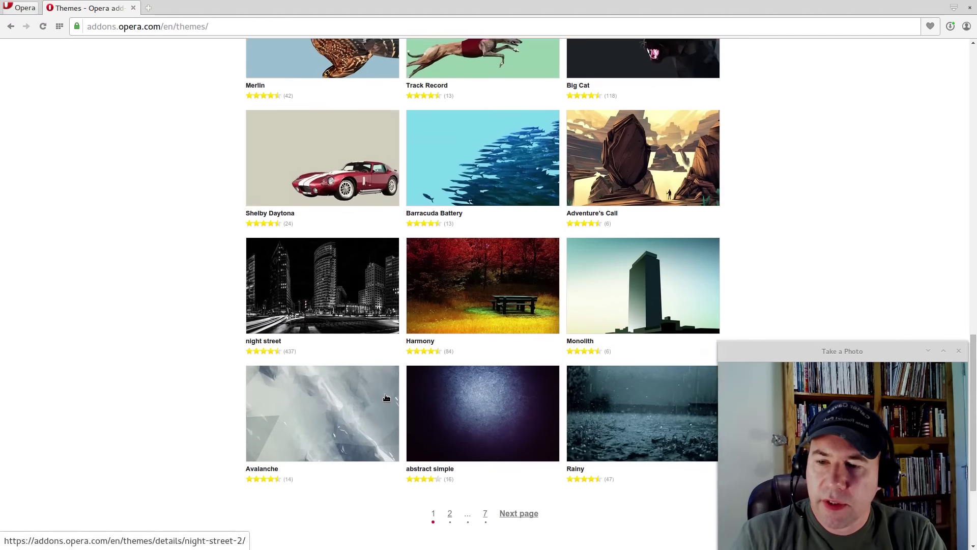
scroll(545, 189, up, 4)
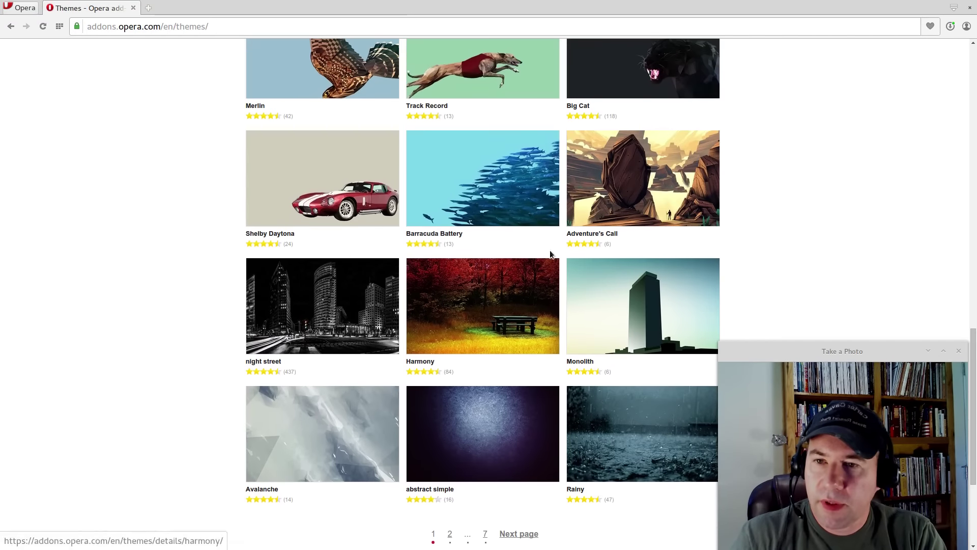
key(ctrl+w)
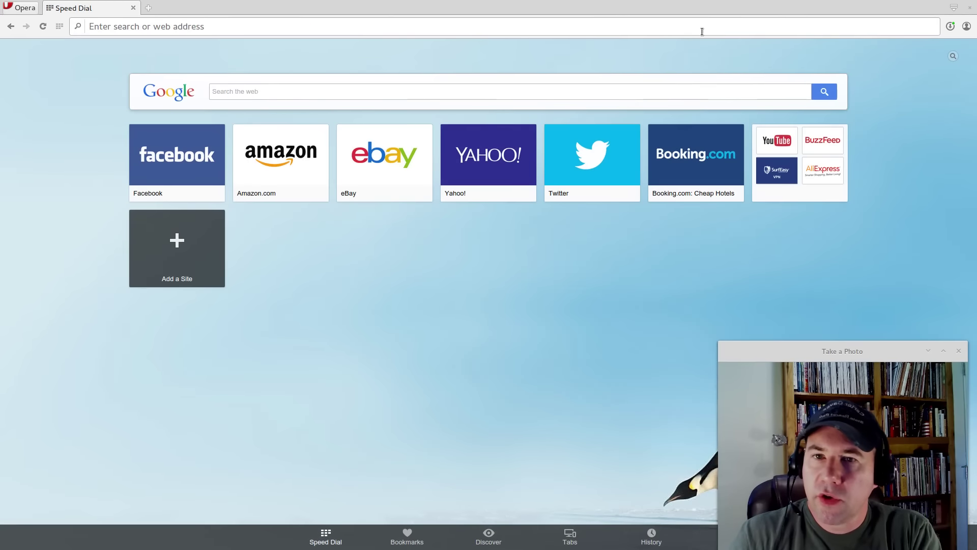
- Choose Discover from Opera's main menu
click(26, 9)
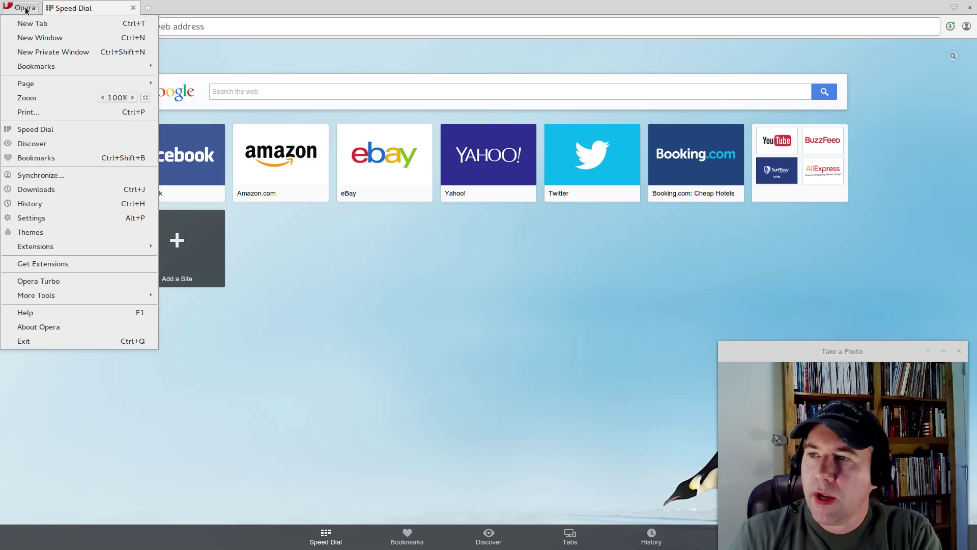
click(50, 146)
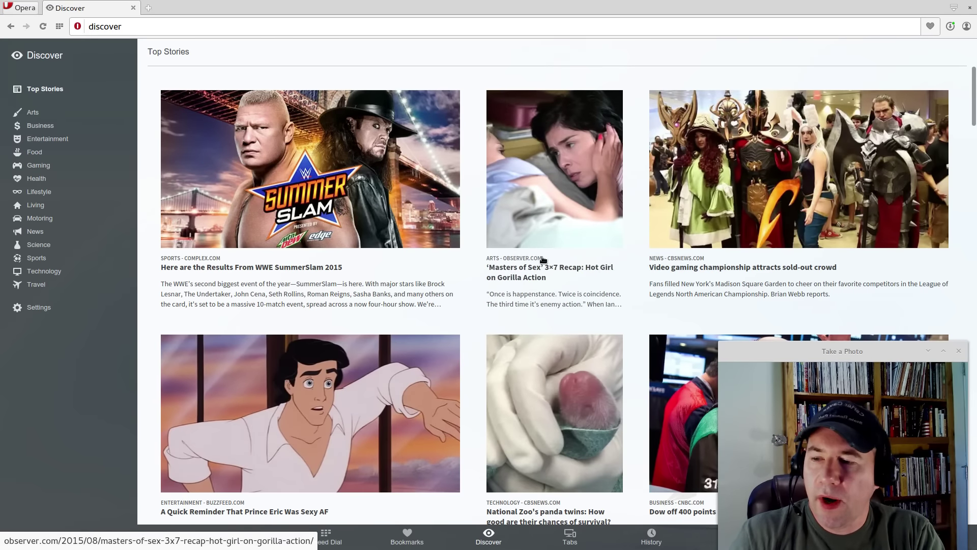
- Scroll the Discover stories, return to Speed Dial and open the main menu
scroll(648, 269, down, 3)
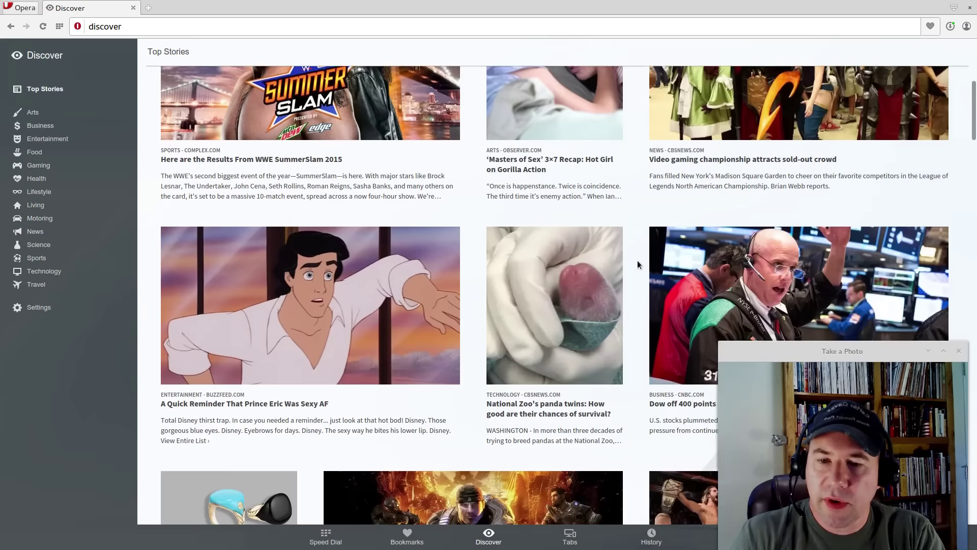
scroll(635, 259, up, 3)
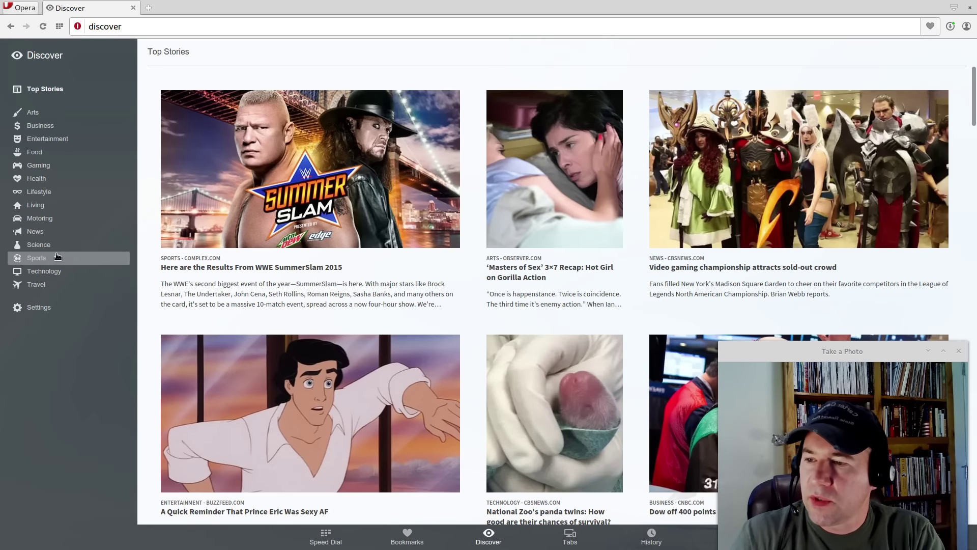
click(59, 27)
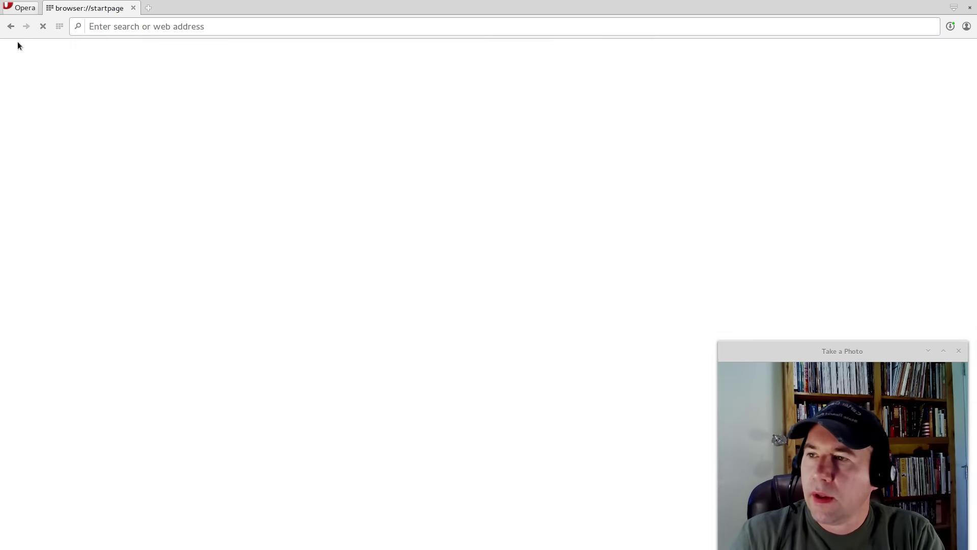
click(20, 8)
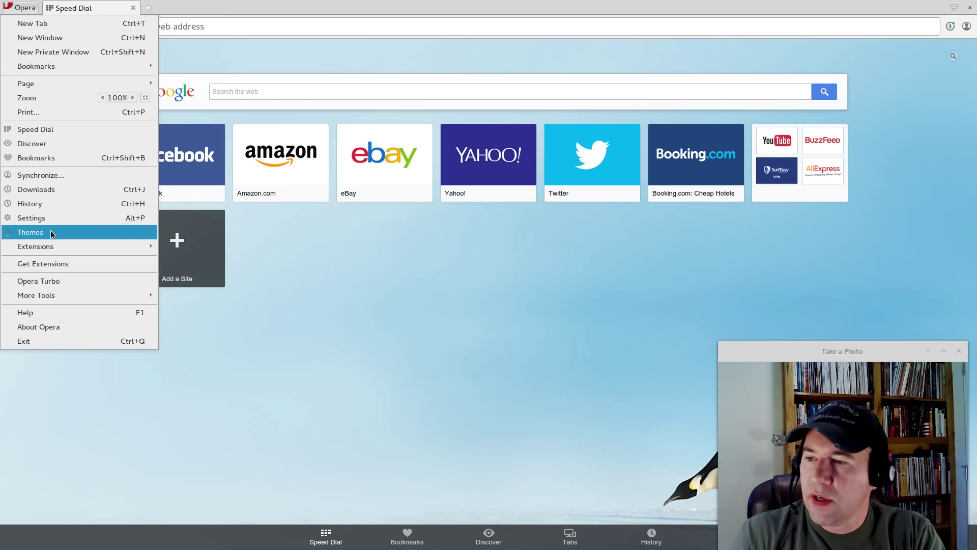
- Reveal the main menu's More Tools submenu, passing over Extensions
mouse_move(50, 248)
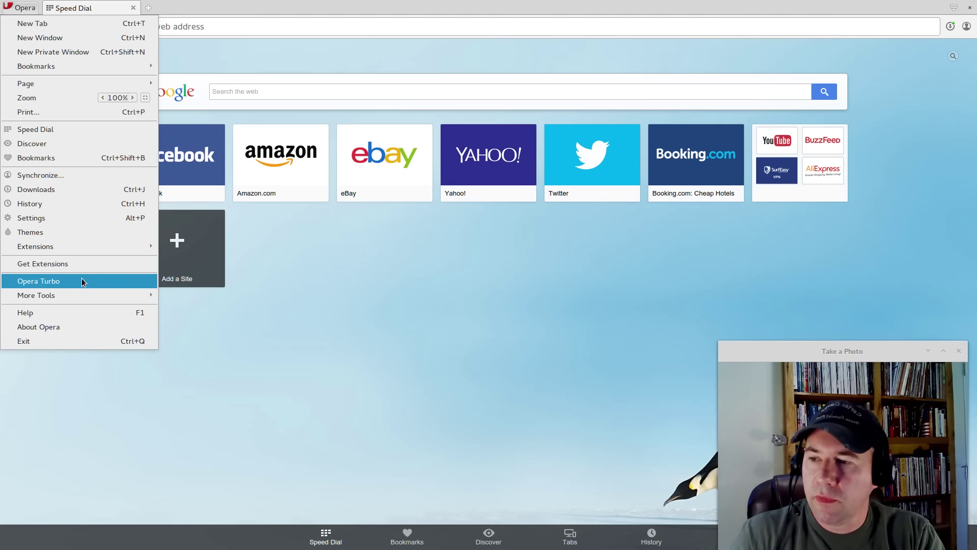
mouse_move(76, 297)
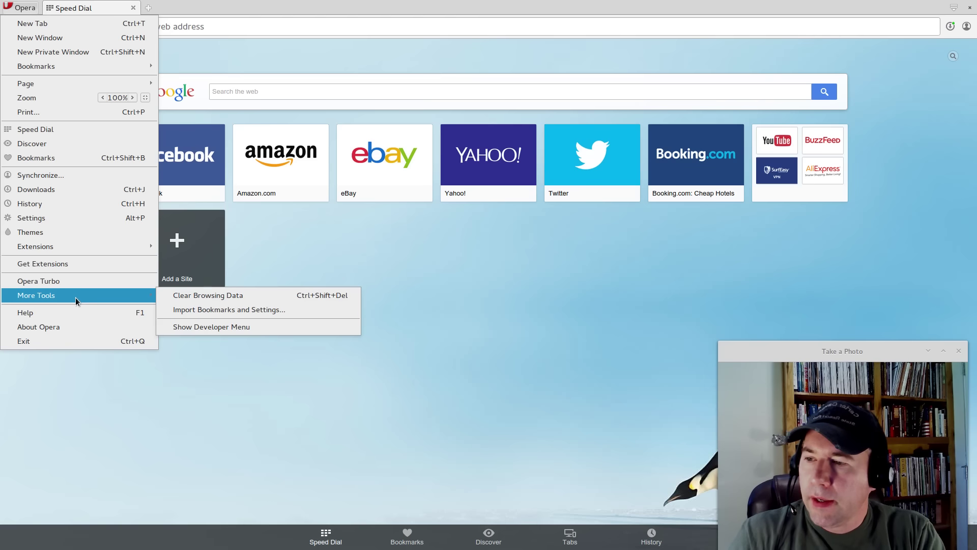
- Open Import Bookmarks and Settings, check the From browser list, then cancel without importing
click(252, 310)
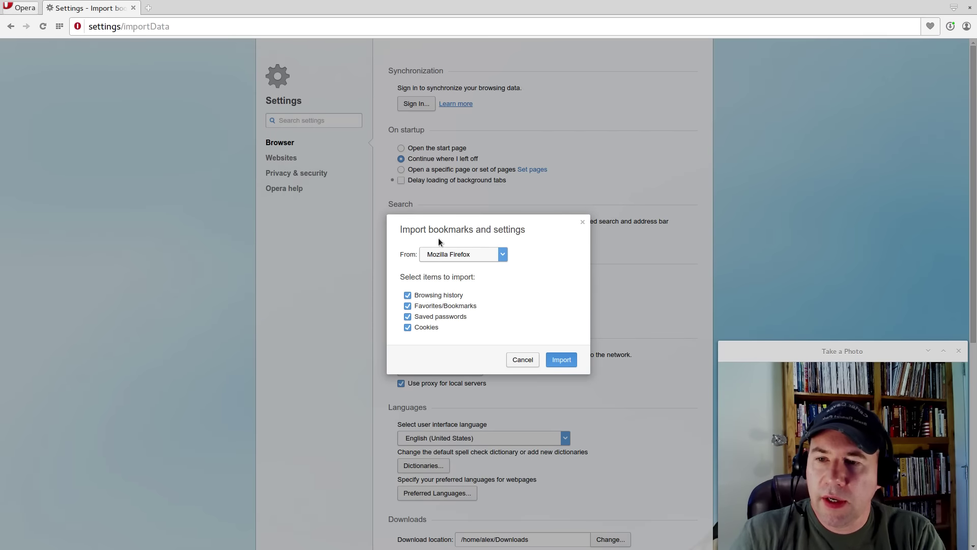
click(503, 256)
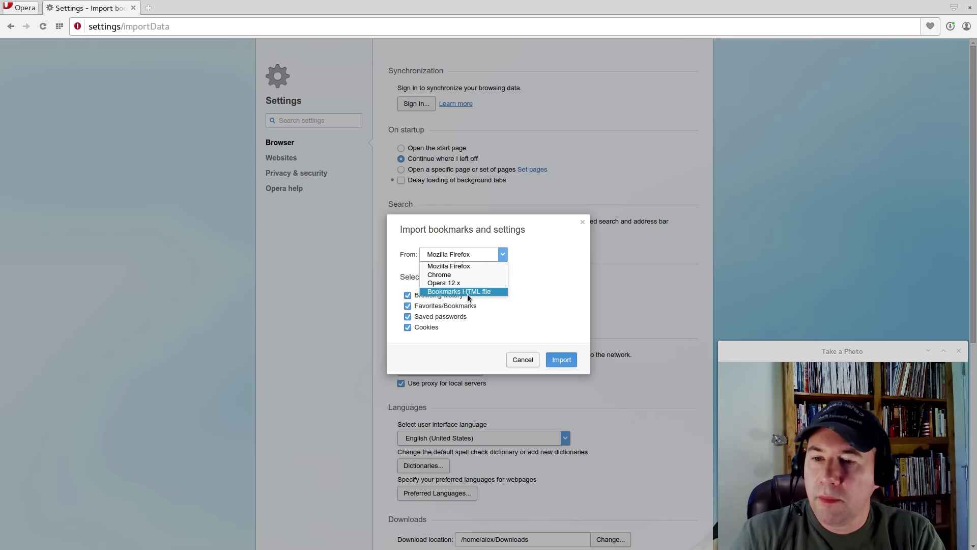
click(536, 285)
click(521, 360)
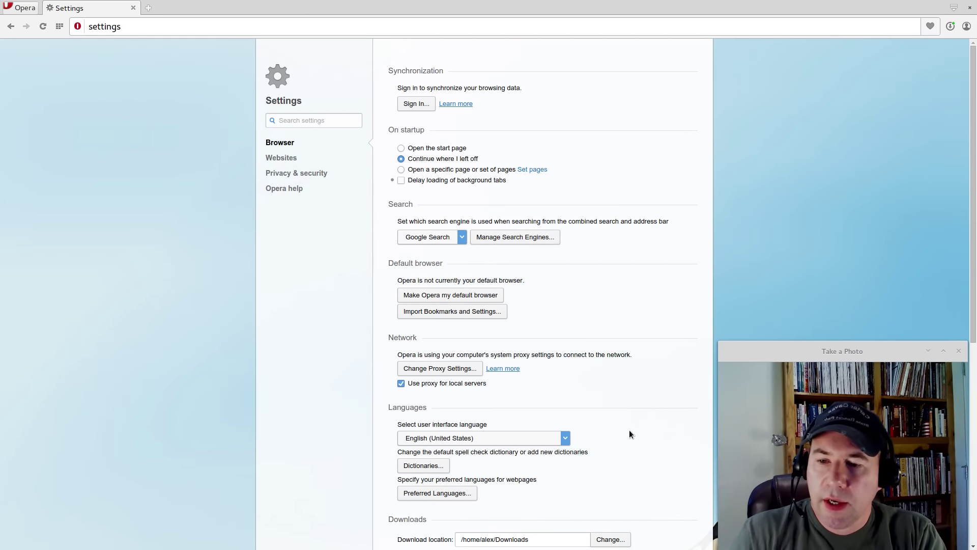
scroll(630, 434, down, 5)
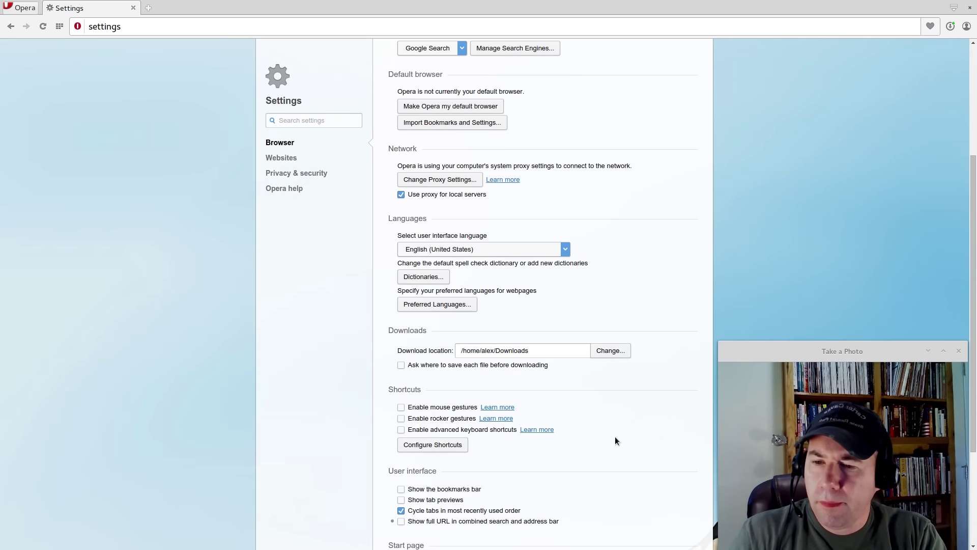
scroll(613, 443, down, 4)
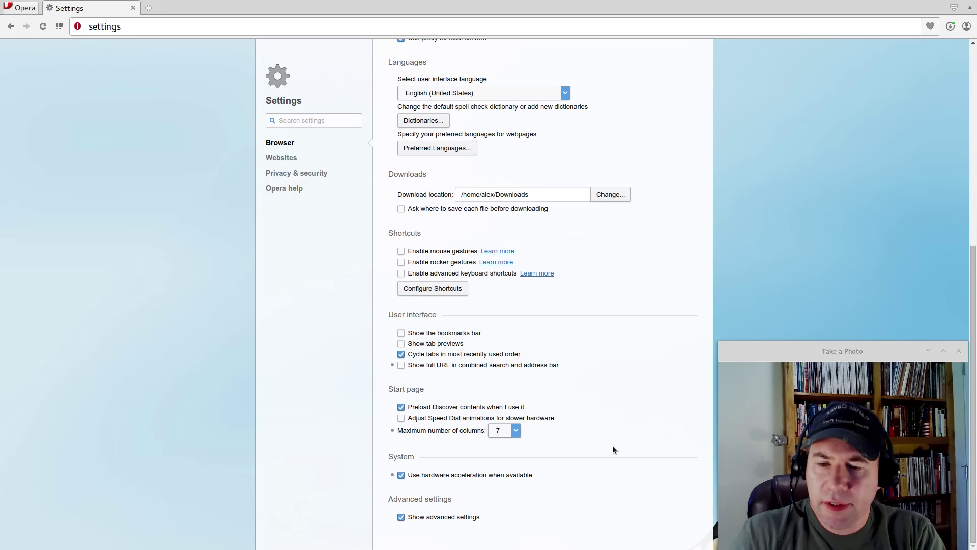
scroll(615, 452, up, 9)
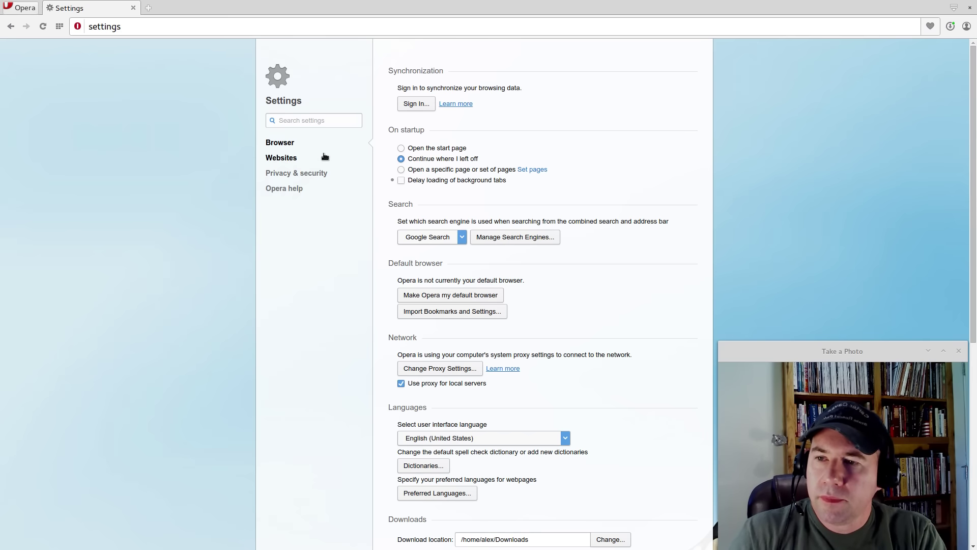
- View the Websites and Privacy & security settings, then return to Speed Dial
click(281, 157)
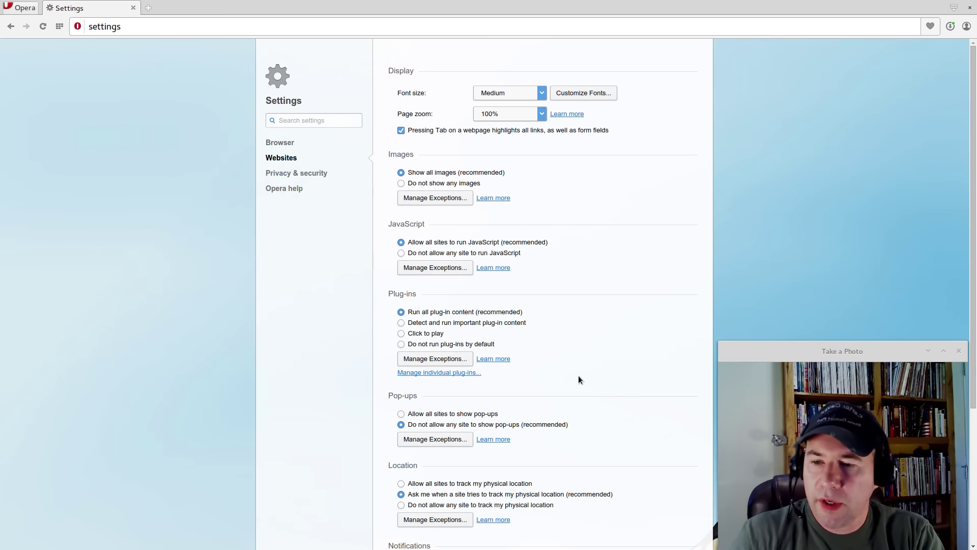
scroll(580, 380, down, 4)
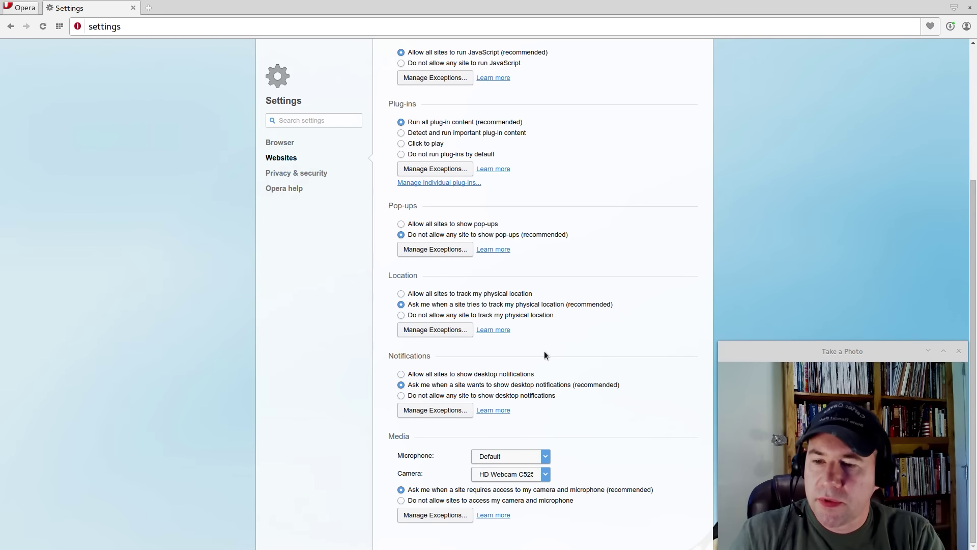
click(302, 176)
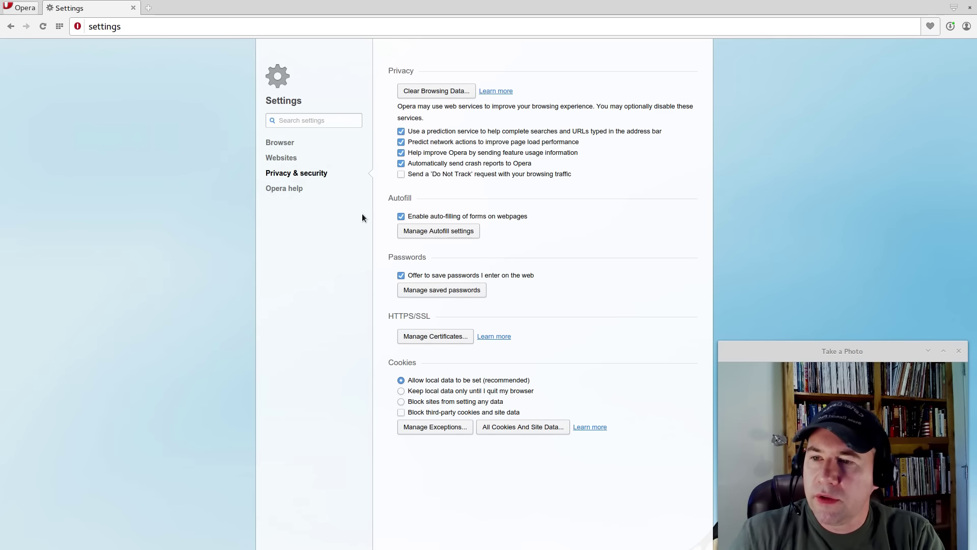
click(59, 26)
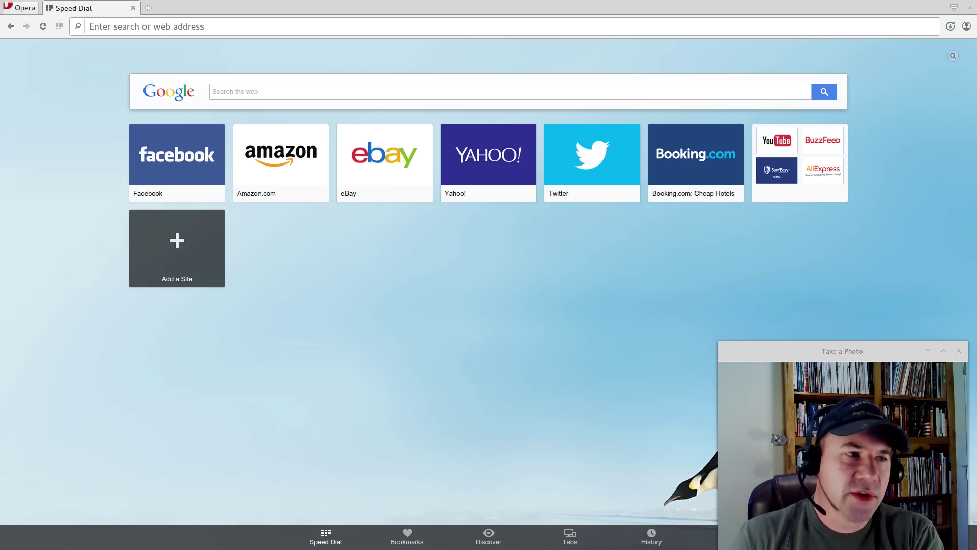
key(alt+Tab)
drag(249, 70, 301, 34)
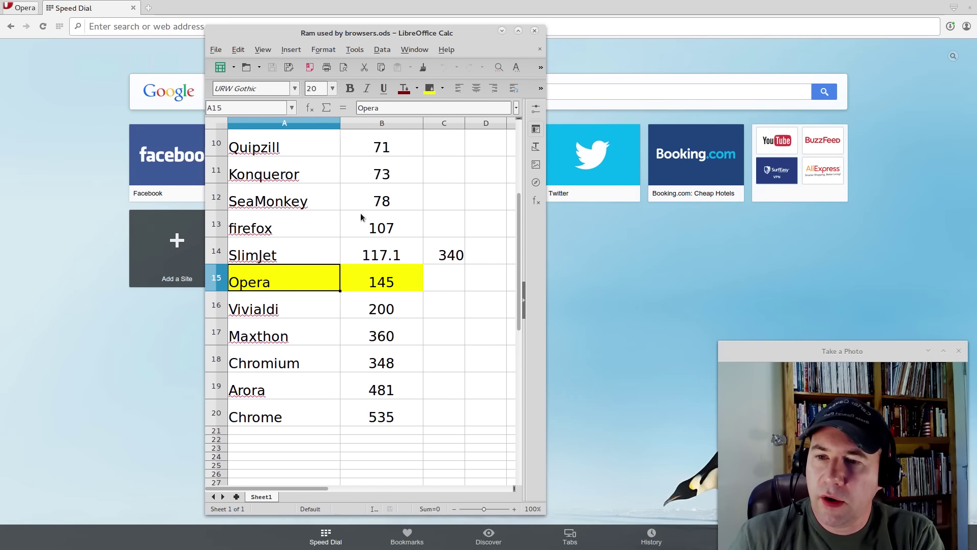
scroll(476, 334, up, 3)
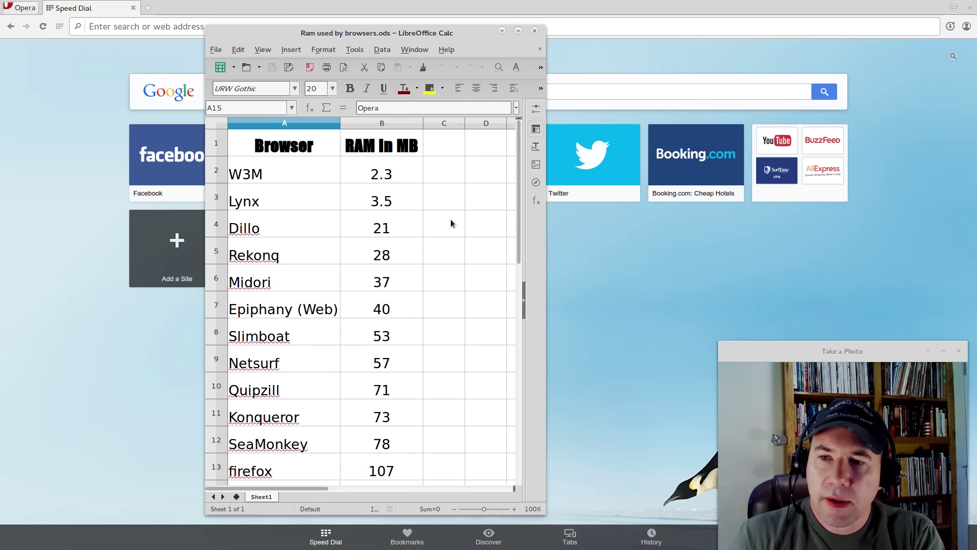
scroll(445, 209, down, 3)
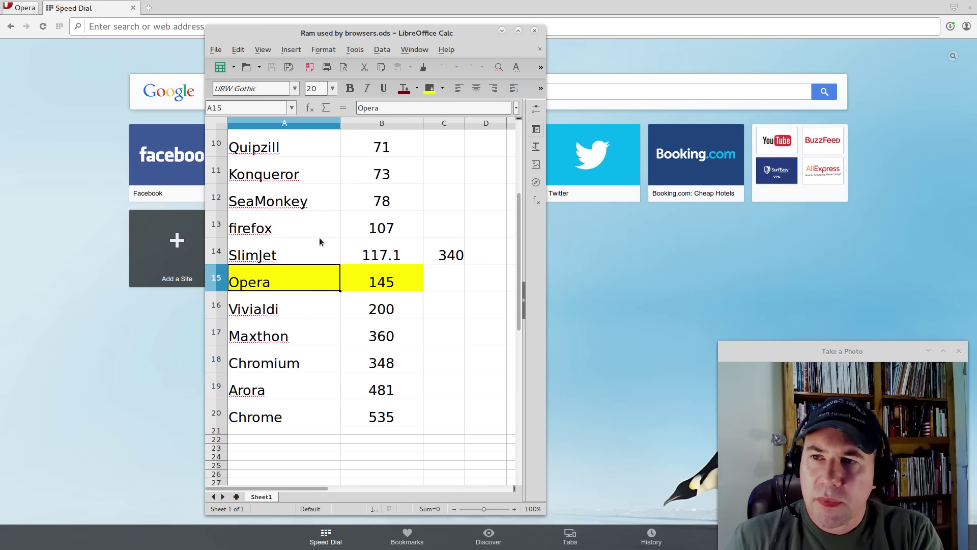
- Review the RAM usage table in Calc, then drag the Calc window aside to reveal Speed Dial
drag(246, 35, 268, 35)
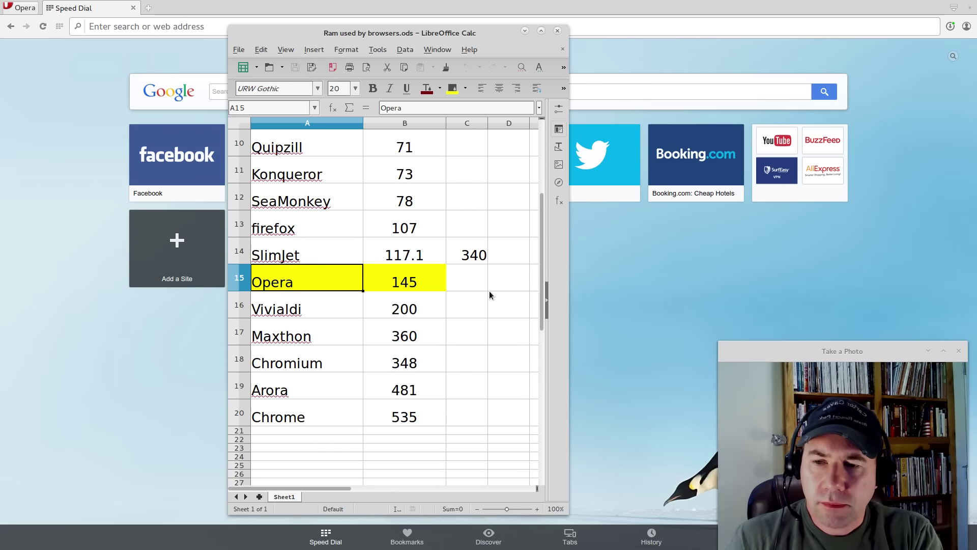
scroll(472, 298, up, 3)
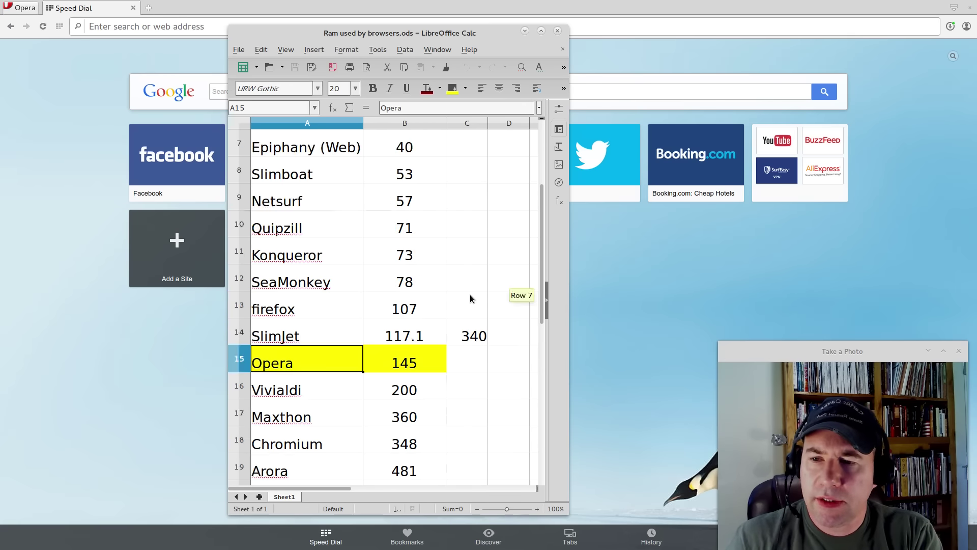
scroll(469, 299, down, 2)
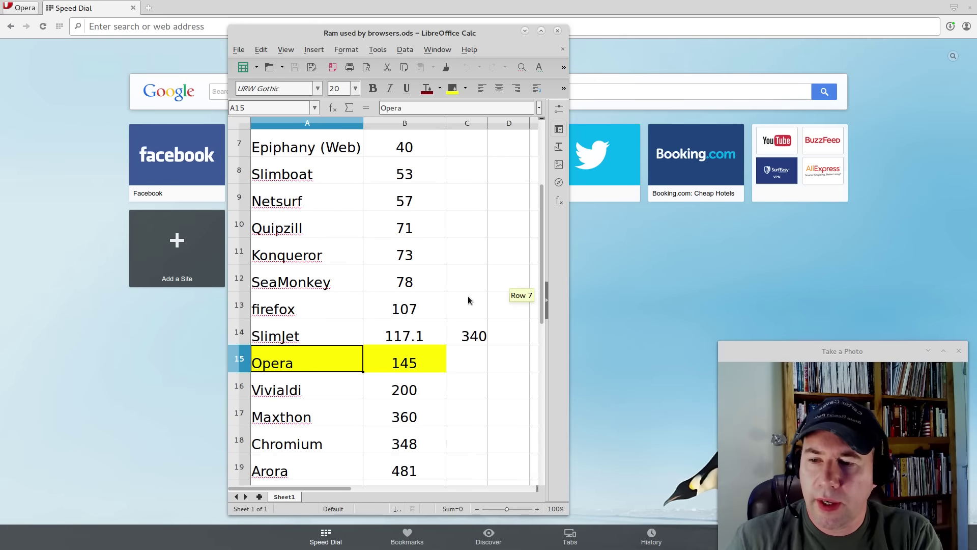
scroll(468, 295, down, 2)
scroll(366, 277, up, 1)
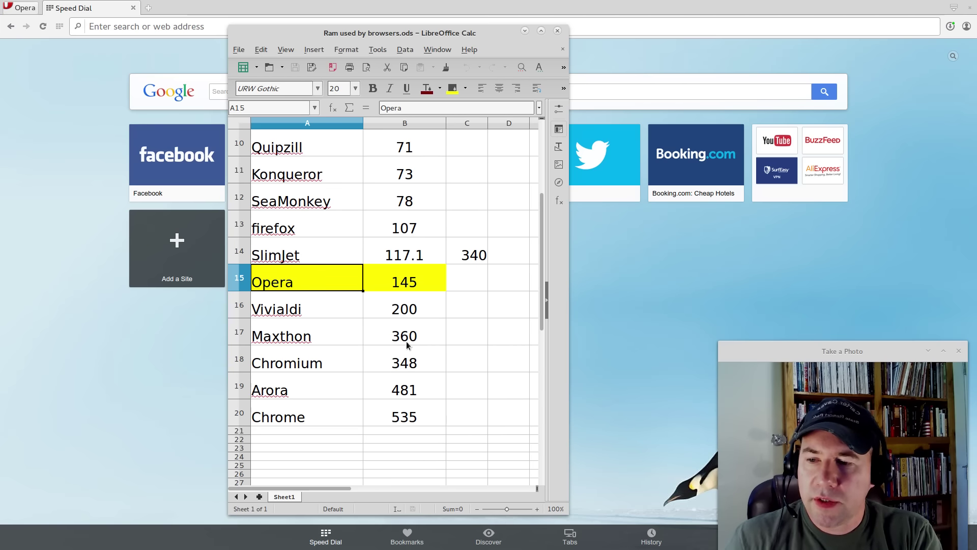
scroll(423, 381, down, 1)
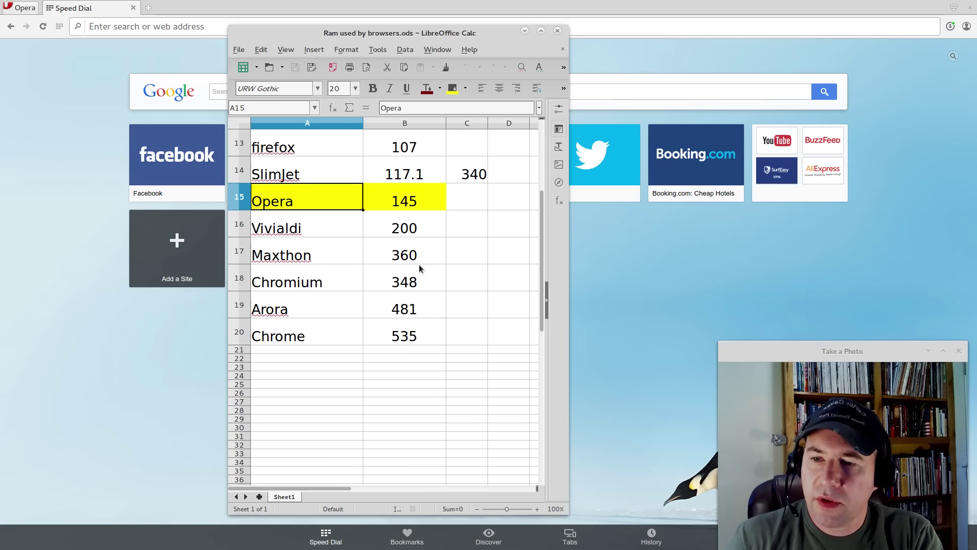
scroll(465, 312, up, 3)
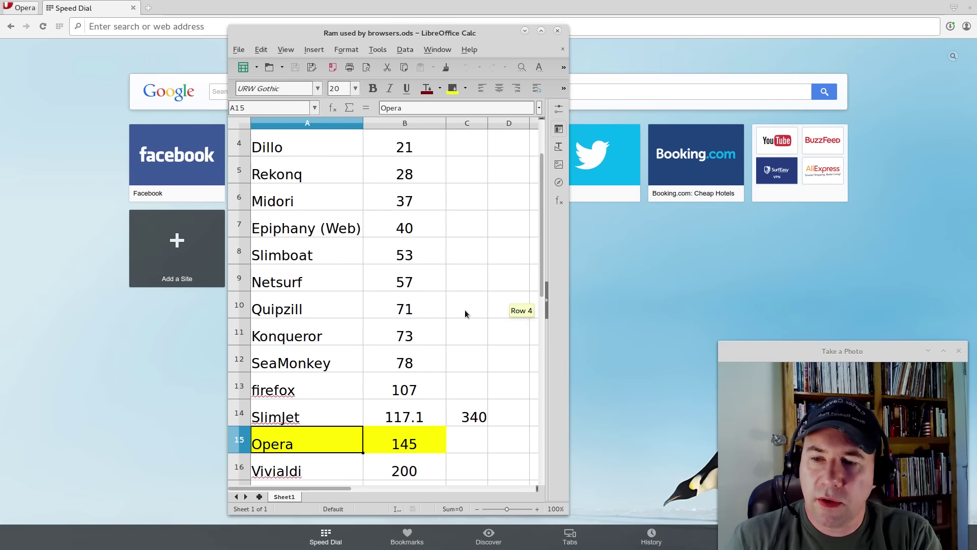
scroll(465, 313, down, 1)
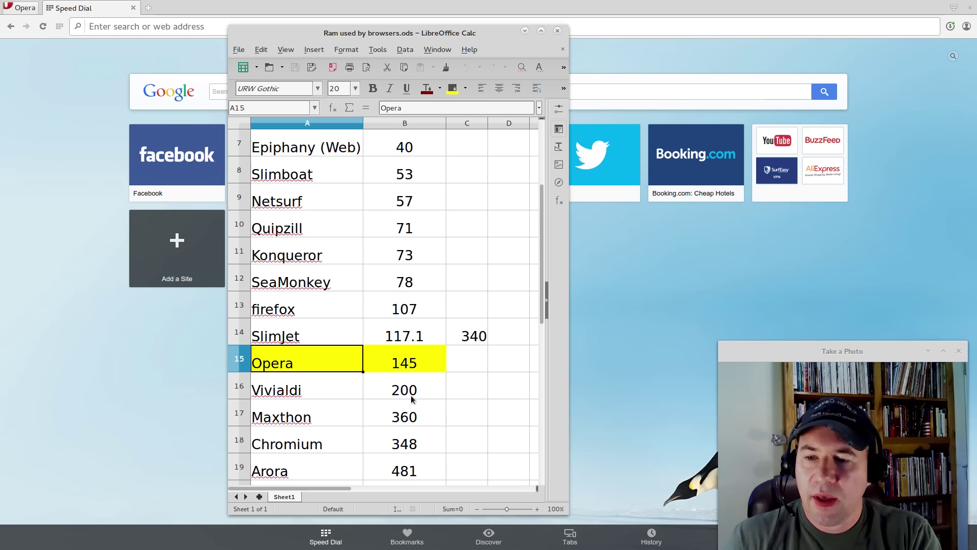
scroll(410, 446, down, 3)
scroll(410, 247, up, 3)
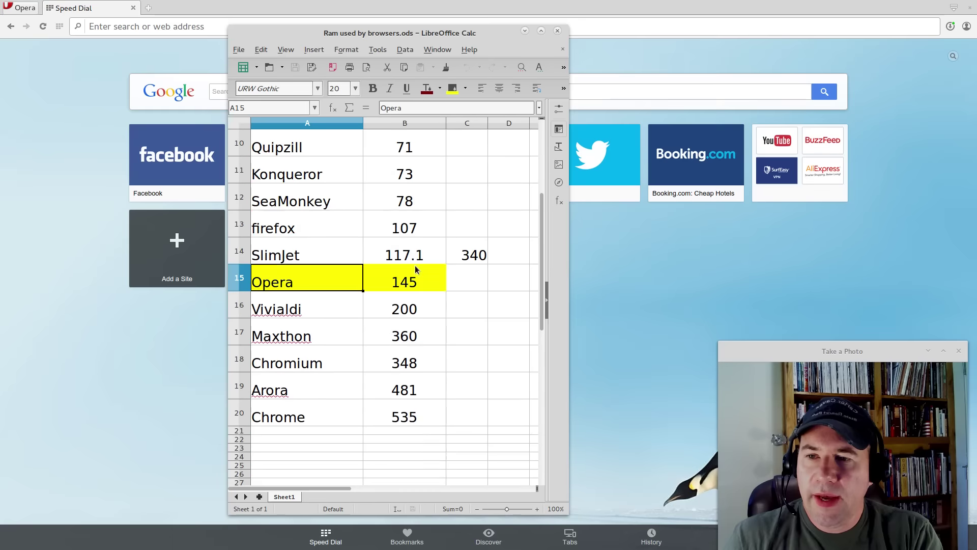
scroll(415, 367, down, 1)
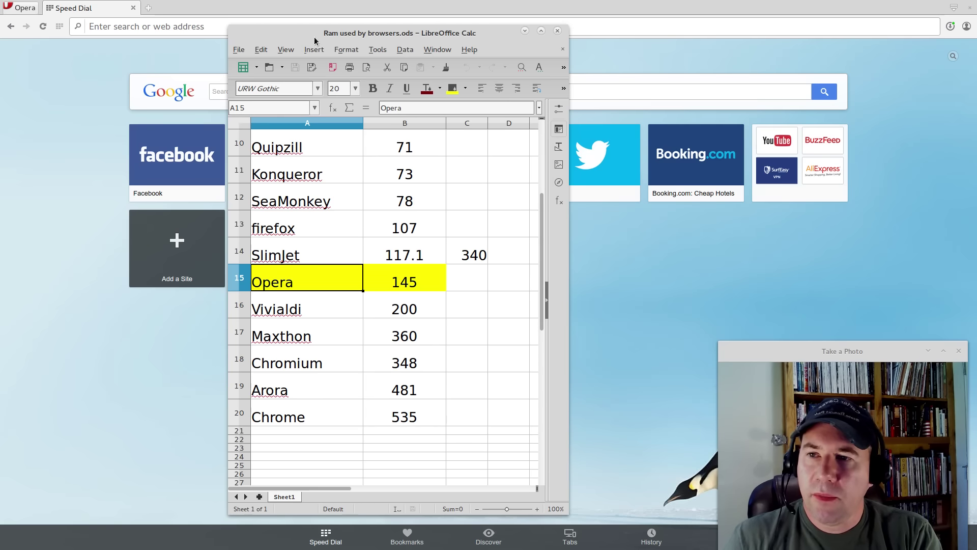
drag(313, 40, 457, 39)
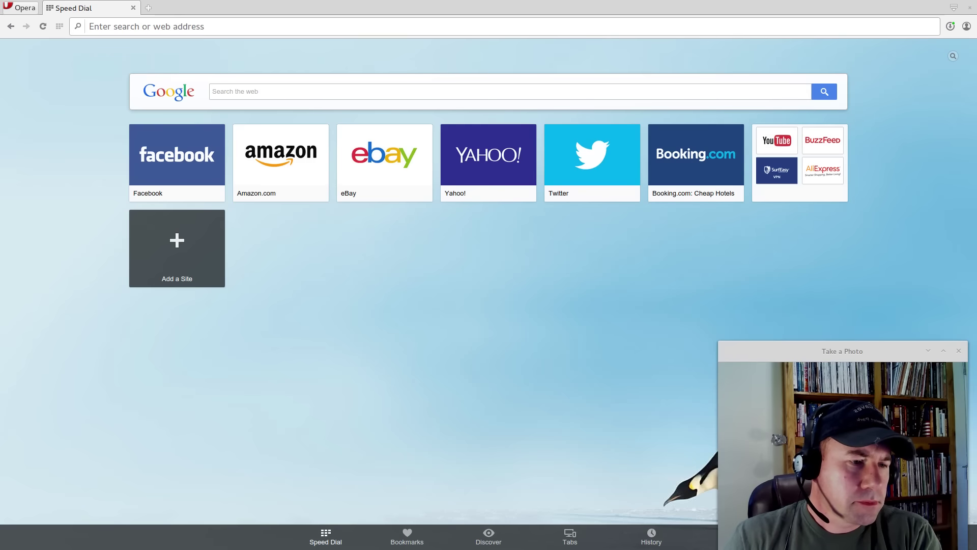